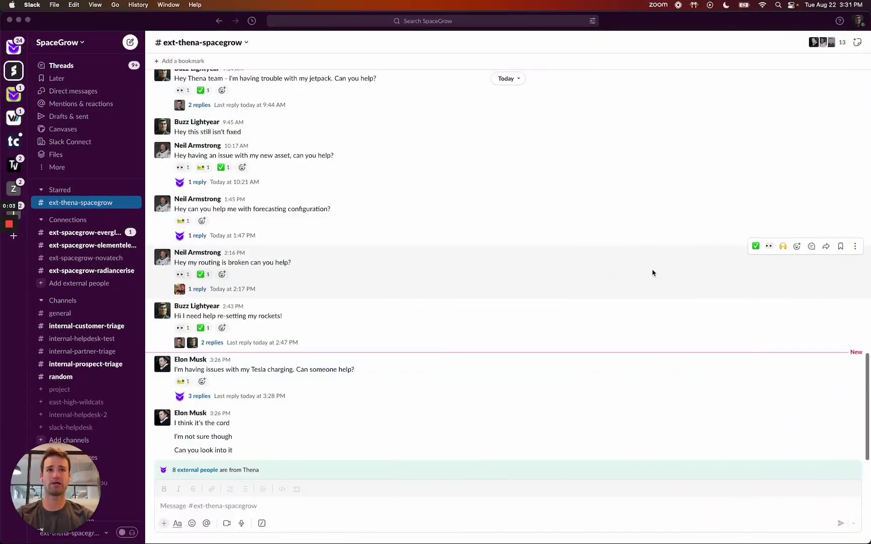
Post "Hi - How do I use Thena's Zendesk integration?" in the ext-thena-spacegrow channel.
click(317, 507)
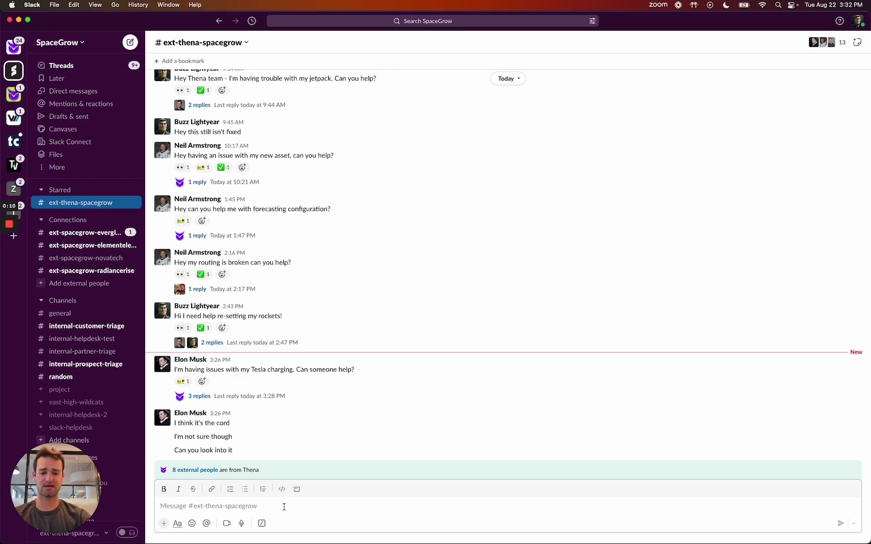
text(Hi - How do I use T)
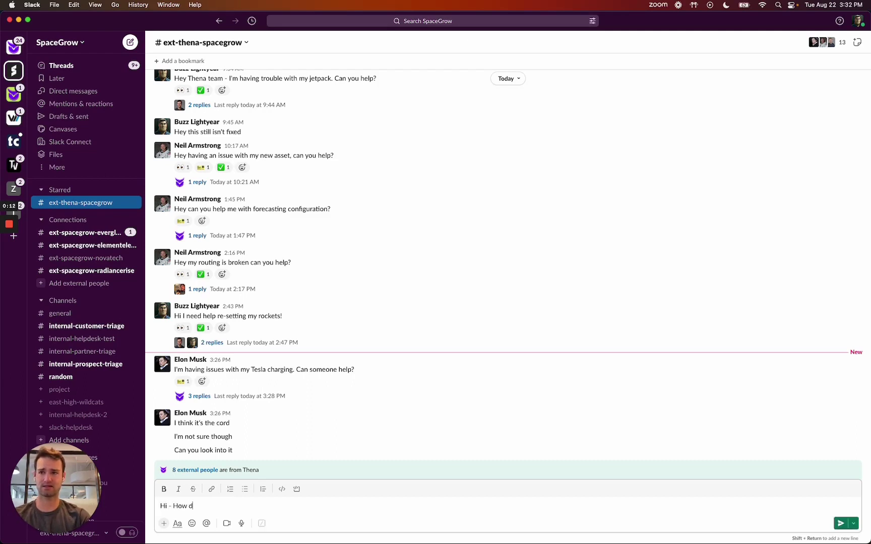
text(hena's)
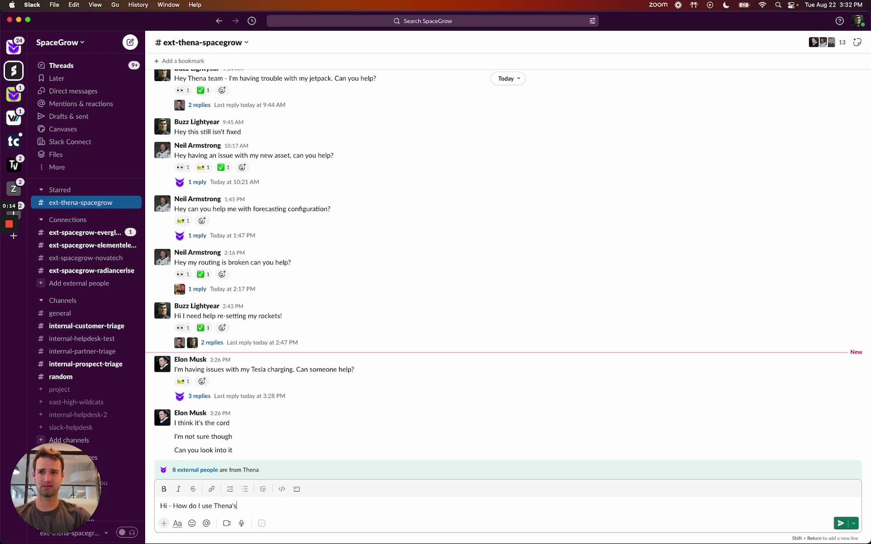
text( Zendesk integration?)
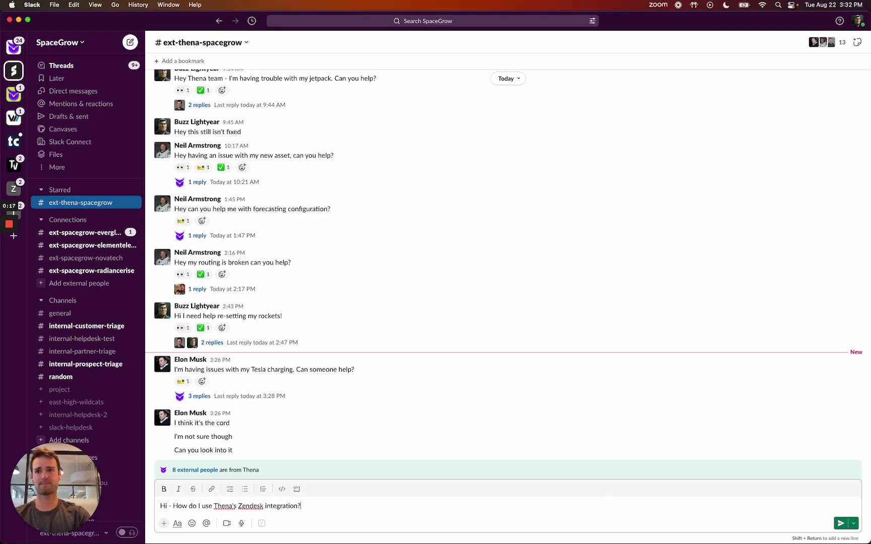
key(Return)
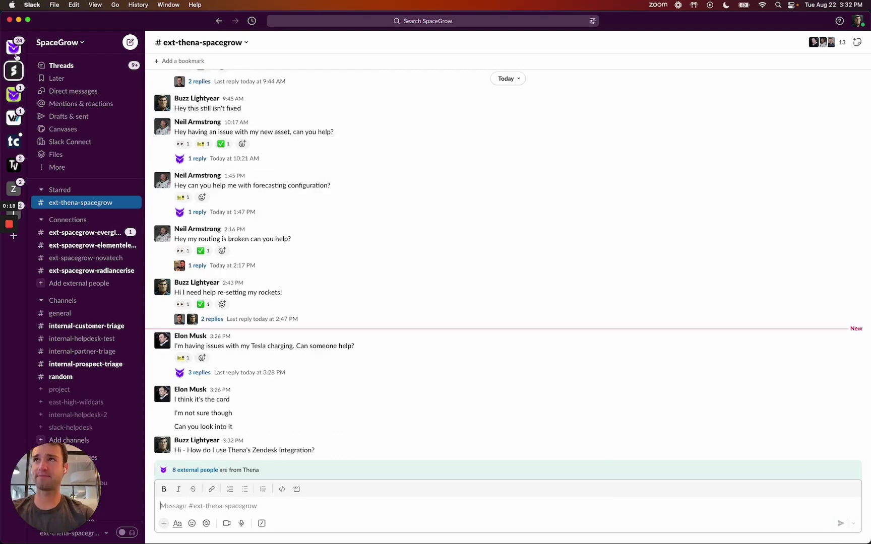
From the Thena workspace, react to the customer question with the ticket emoji, then return to #demo-internal-alerts.
click(16, 49)
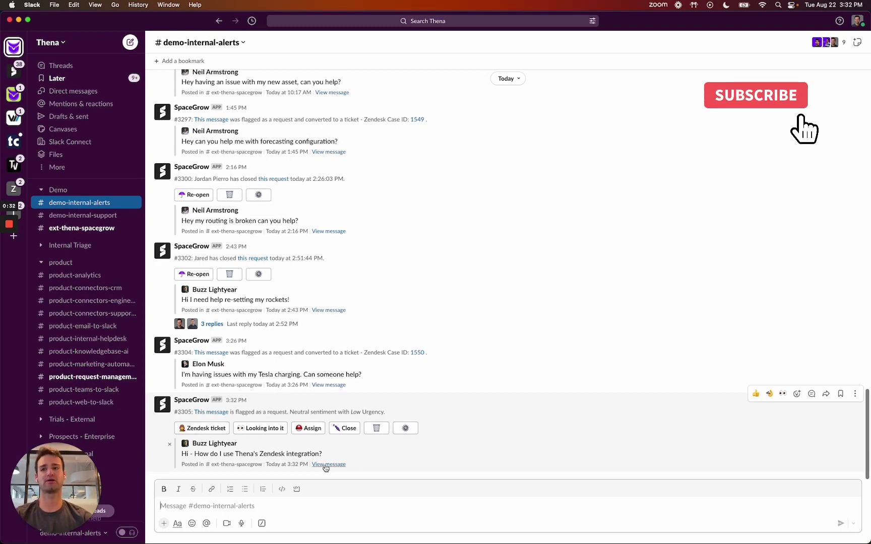
click(325, 467)
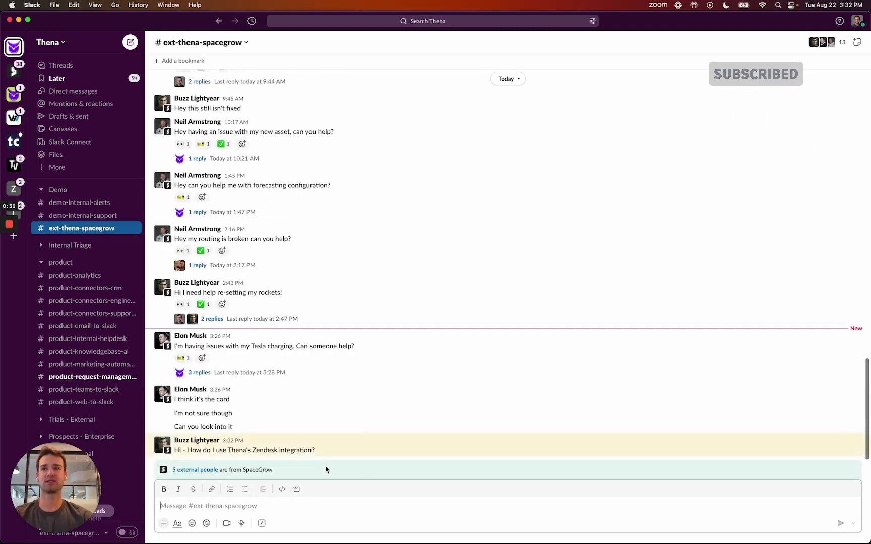
click(797, 436)
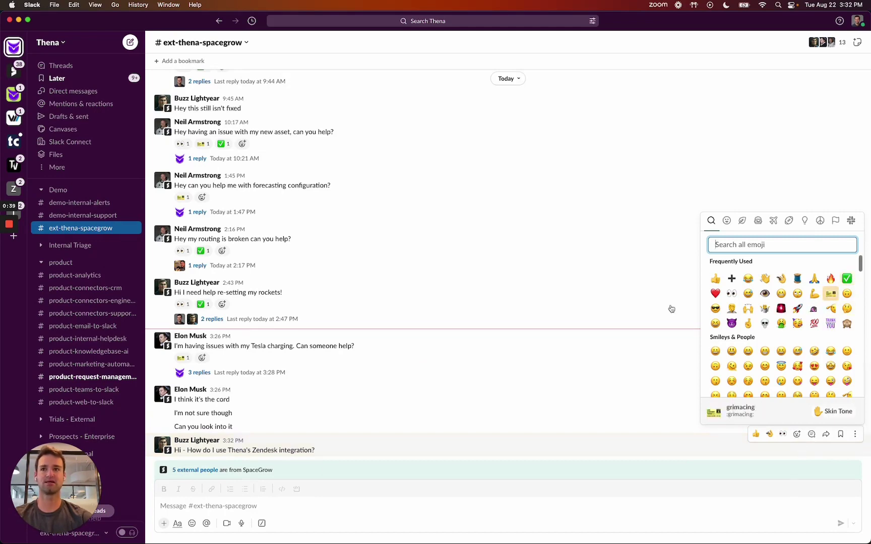
click(830, 294)
click(86, 203)
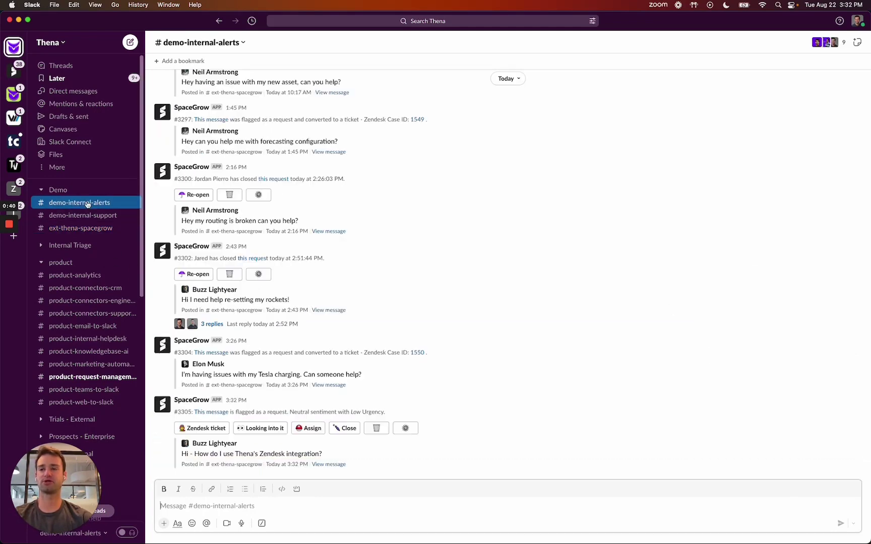
Start a Zendesk ticket from request #3305 titled 'Test ticket 123' with Medium urgency.
click(200, 430)
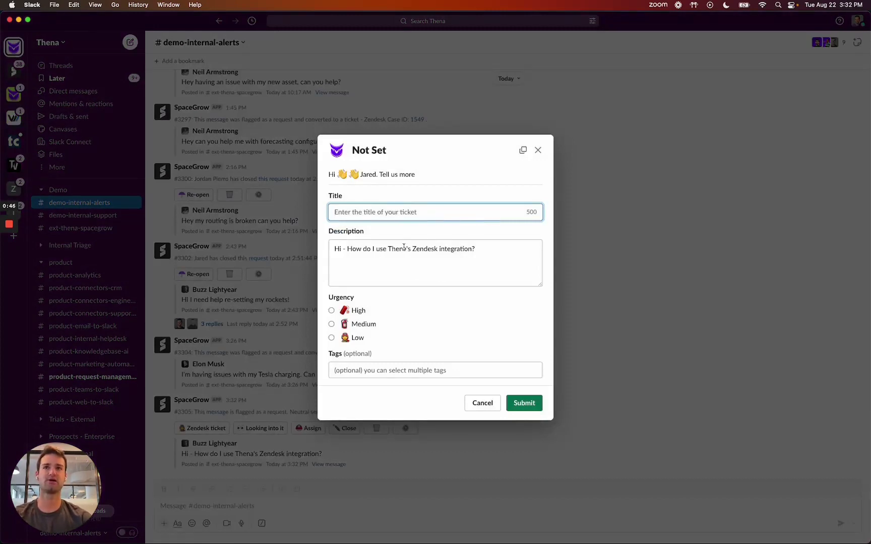
text(T)
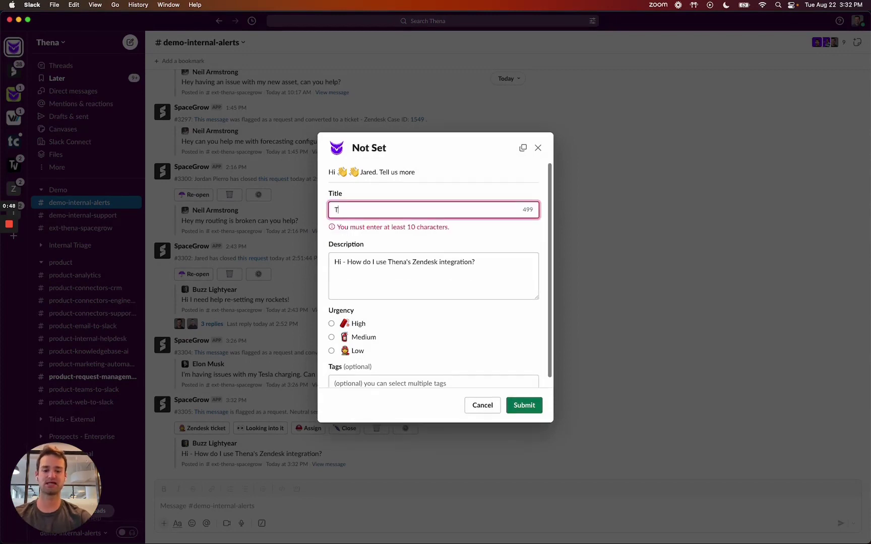
text(est ticek)
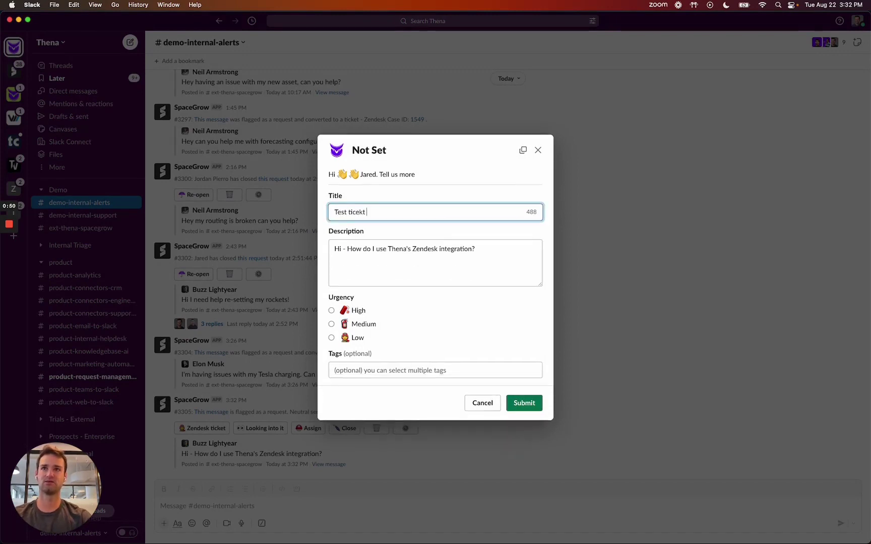
text(et 123)
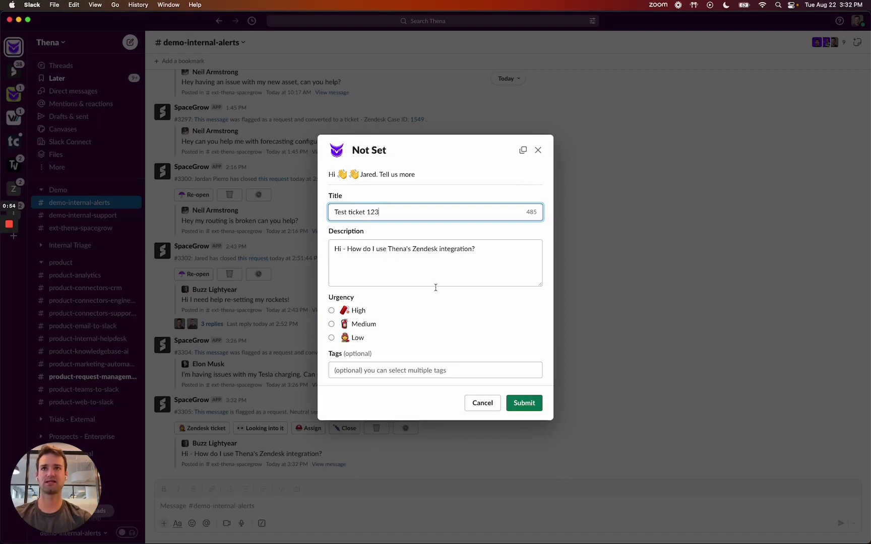
click(331, 324)
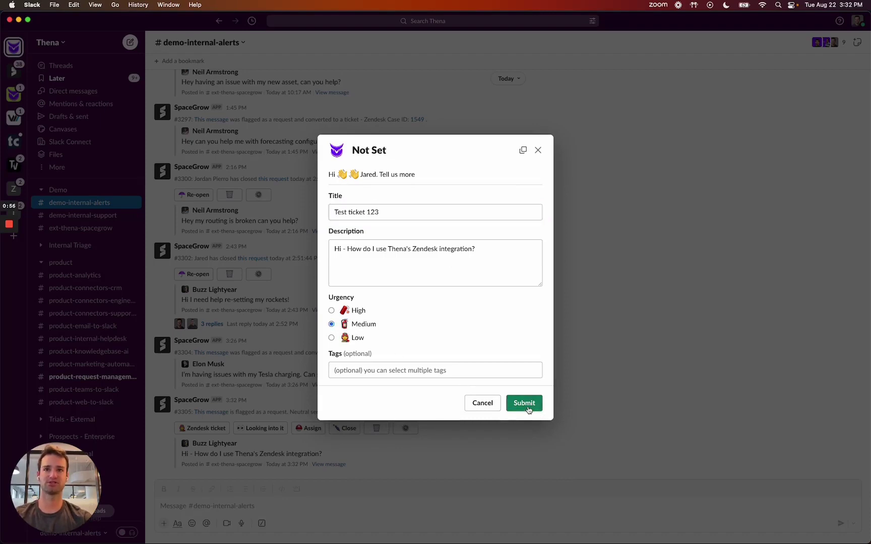
Submit the ticket as Zendesk case 1551 and open the original message's reply thread.
click(526, 406)
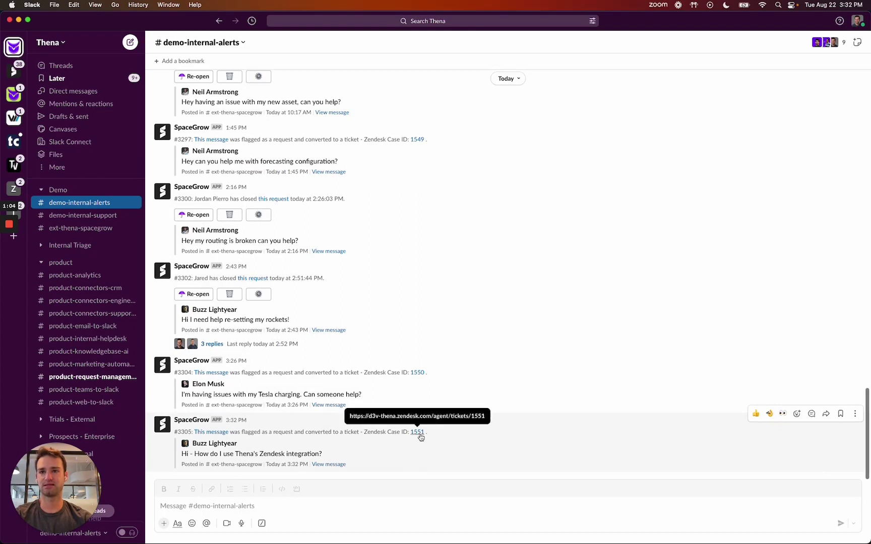
click(329, 464)
click(273, 451)
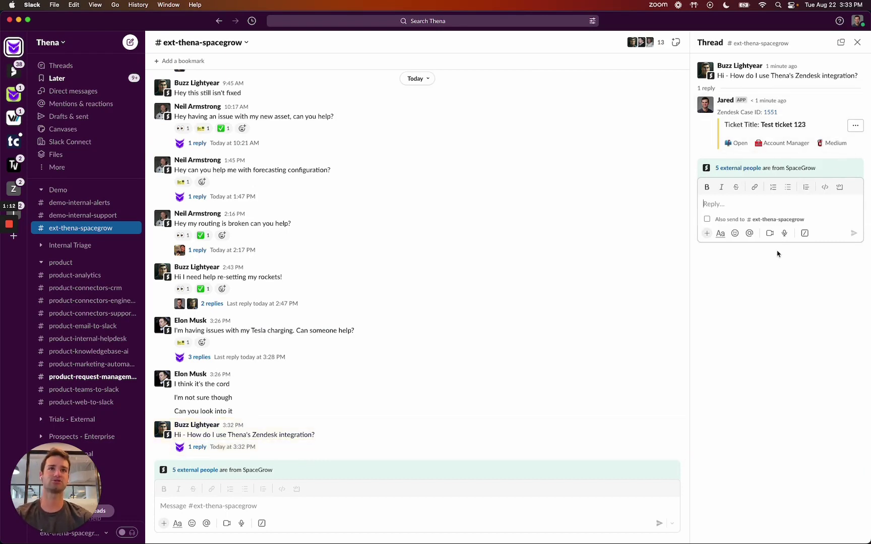
Open Zendesk case 1551 from the thread link and maximize the browser window.
click(770, 113)
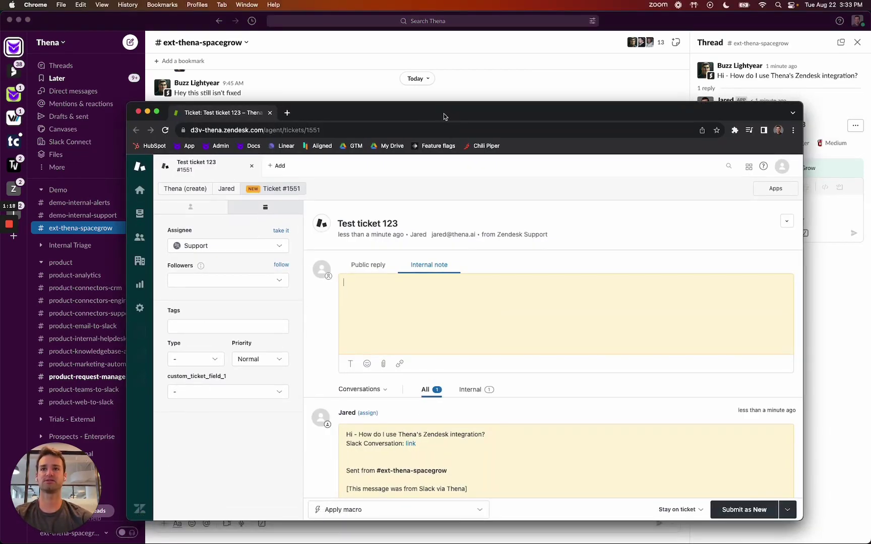
double_click(443, 116)
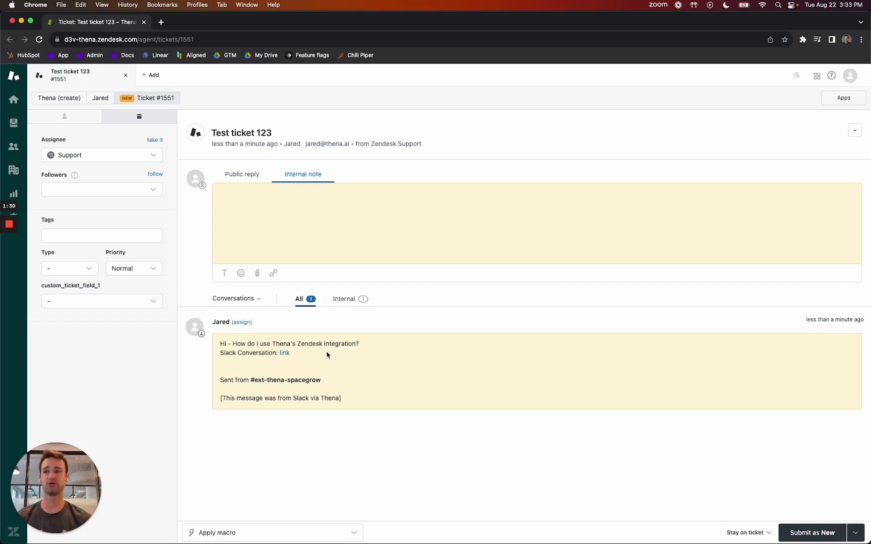
Submit a public reply on ticket #1551 greeting the customer: 'Let me send you some docs!'.
click(242, 174)
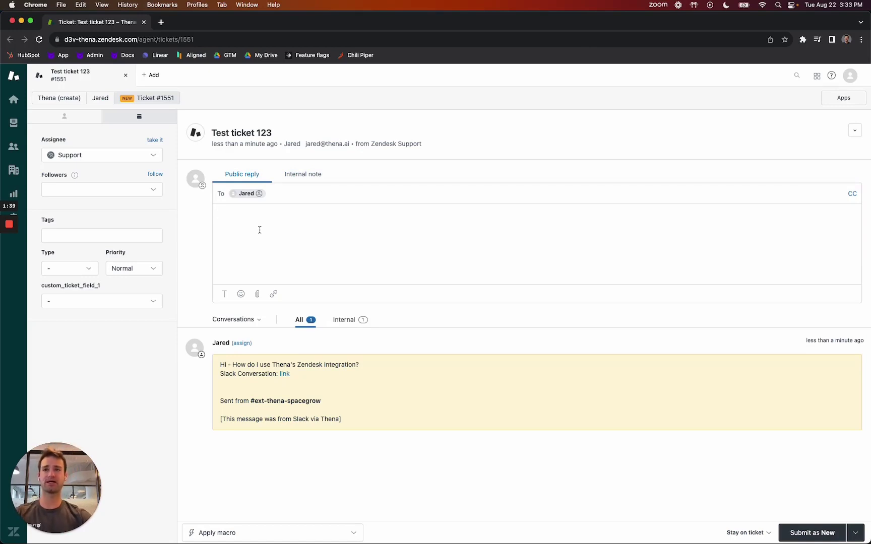
text(Het /h)
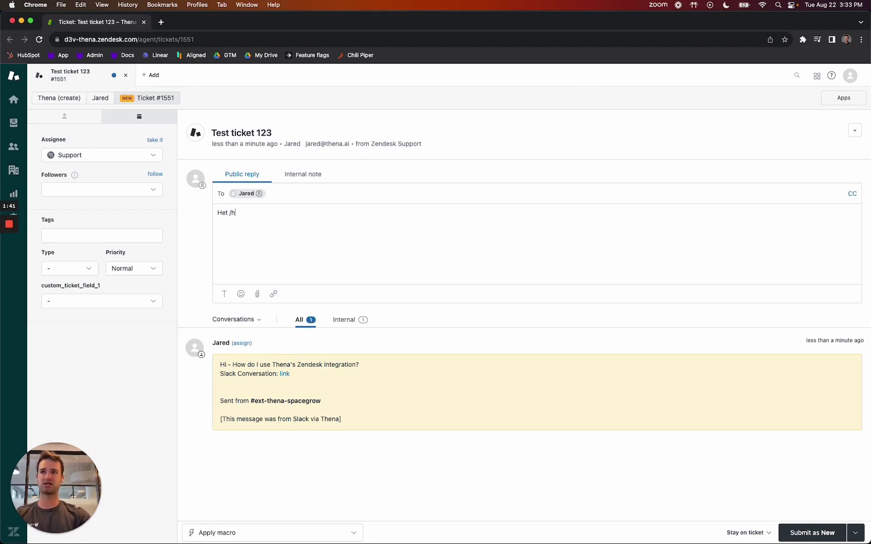
text(d - )
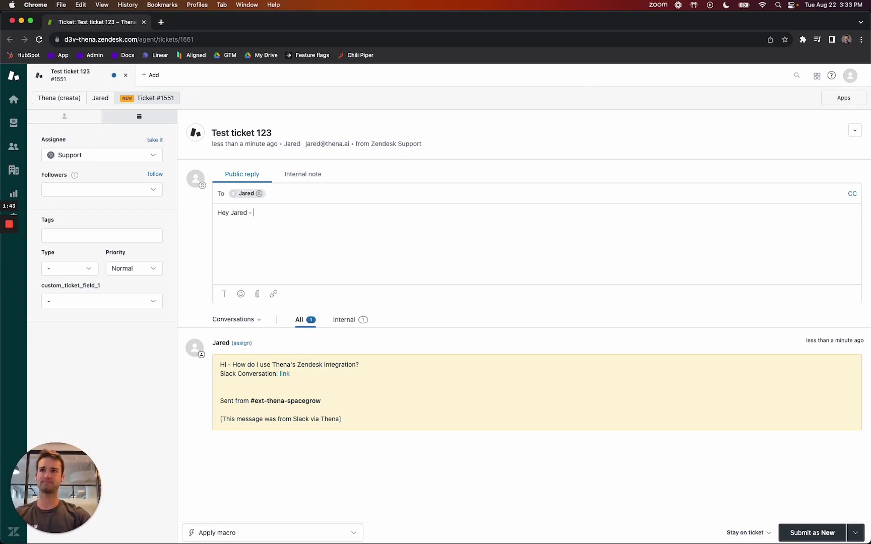
text(Let me send you some docs!)
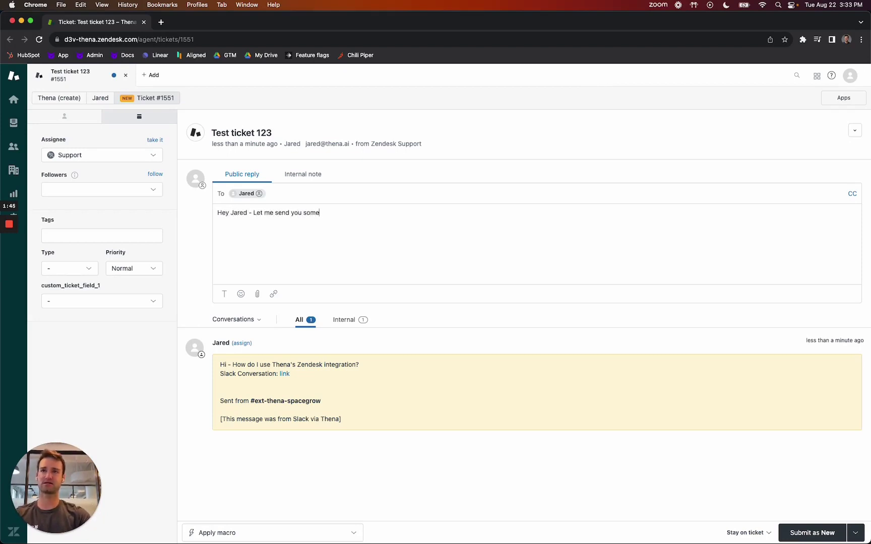
click(809, 533)
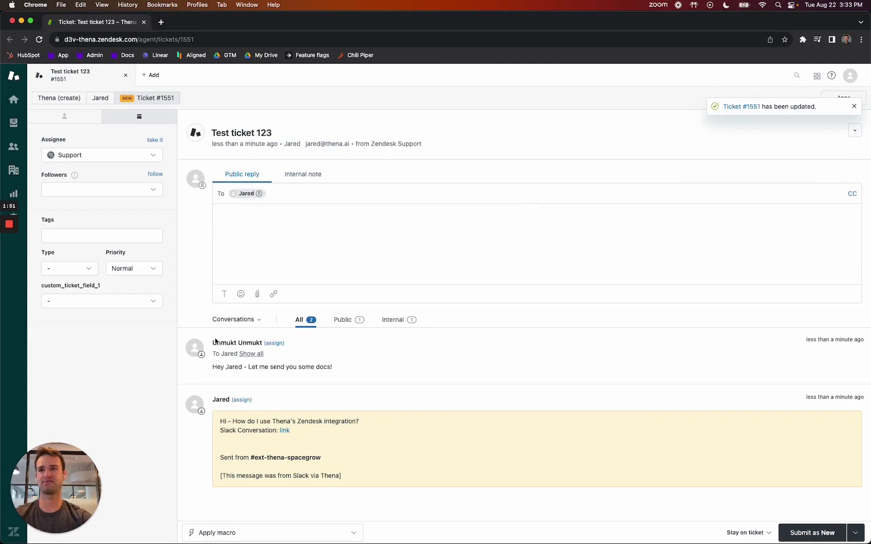
Switch to Slack and check the synced Zendesk reply in the customer's ext-thena-spacegrow thread.
key(ctrl+Up)
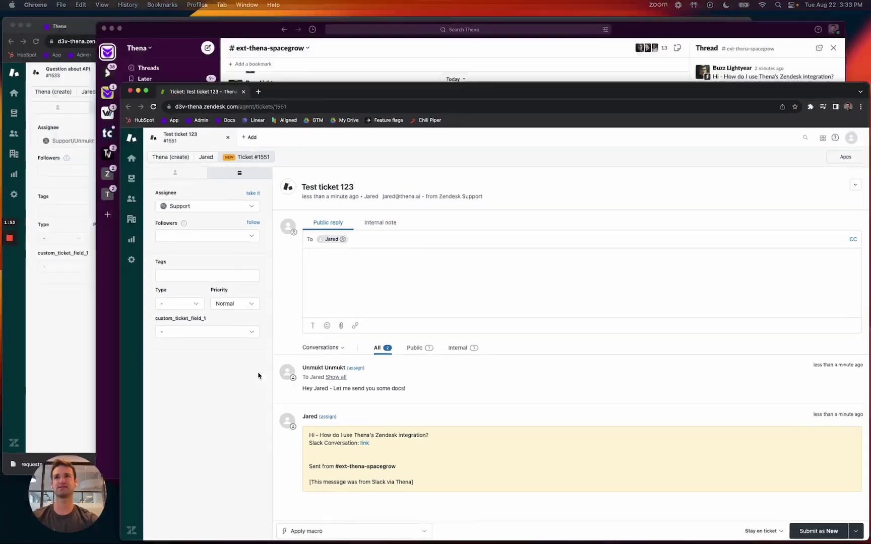
click(500, 204)
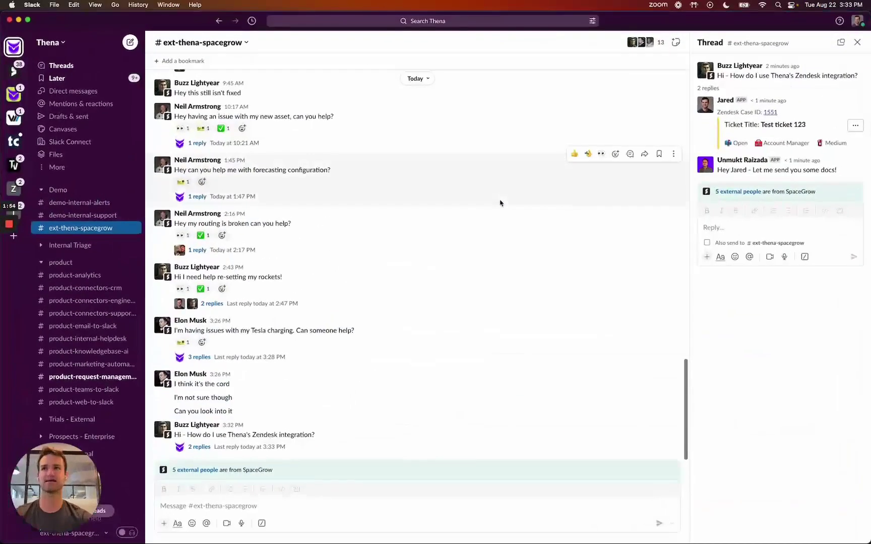
click(735, 230)
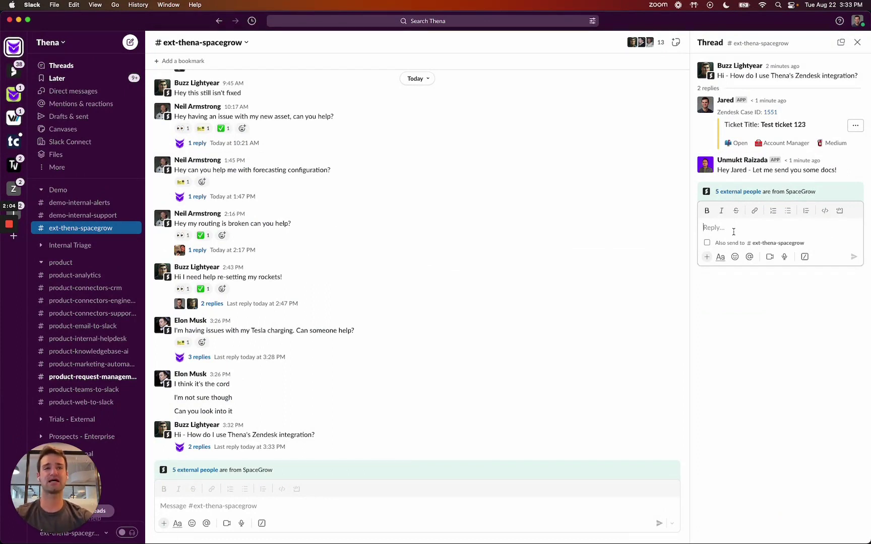
click(741, 161)
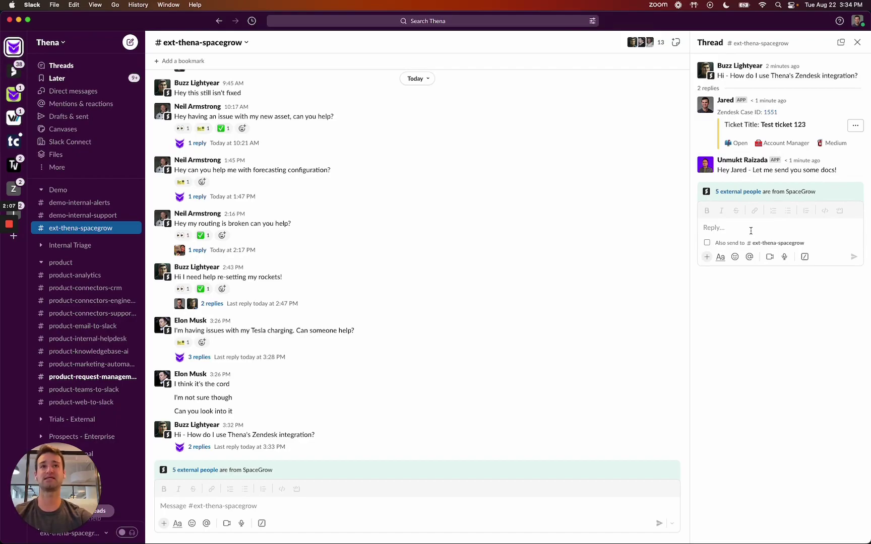
key(ctrl+Up)
click(733, 227)
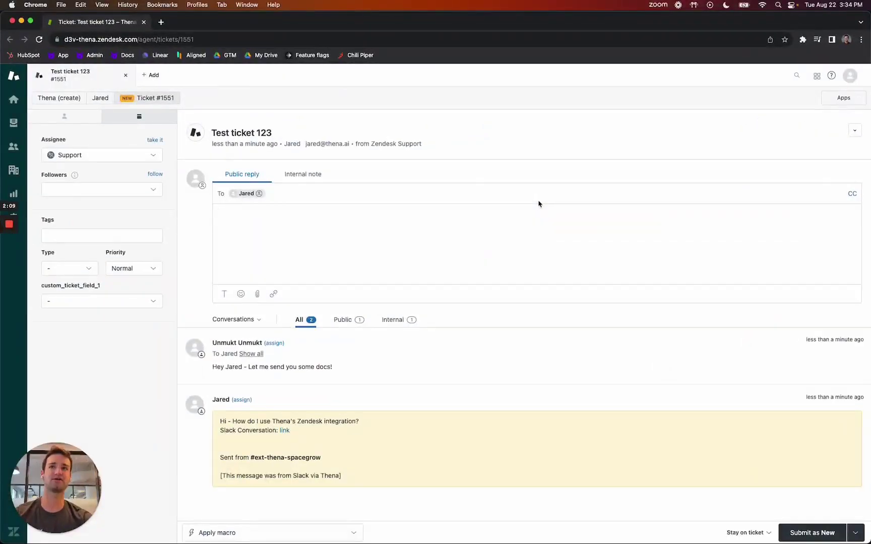
key(ctrl+Up)
click(636, 171)
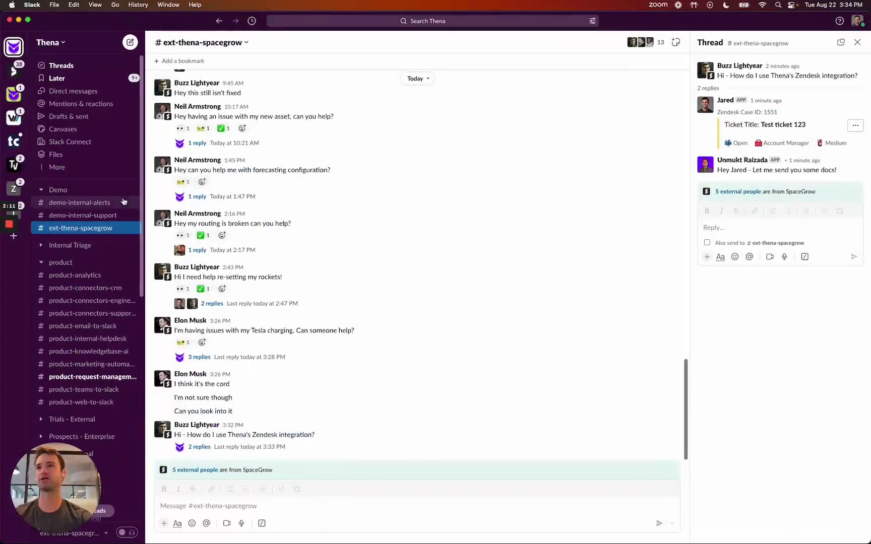
As the SpaceGrow customer, reply in the thread thanking the agent ('this is what I needed!'), then return to Zendesk.
click(18, 74)
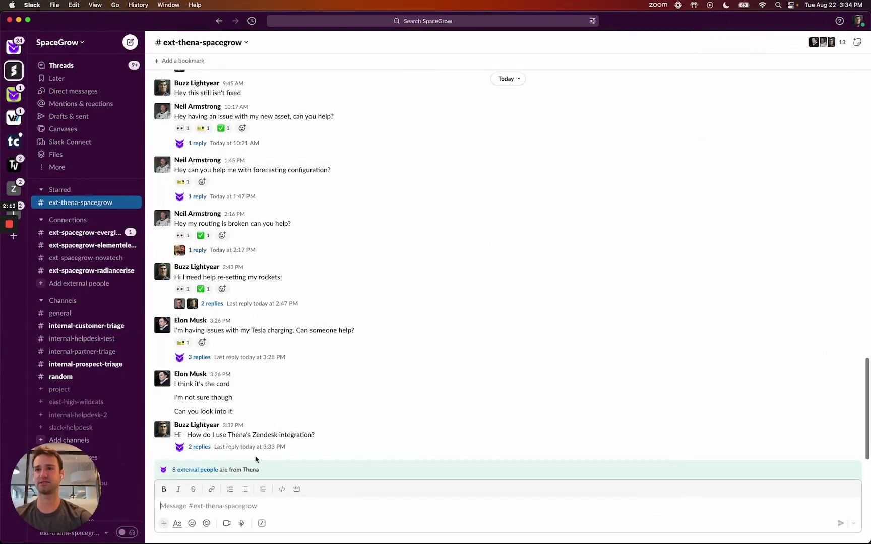
click(255, 447)
text(Thanks unmukt - this i)
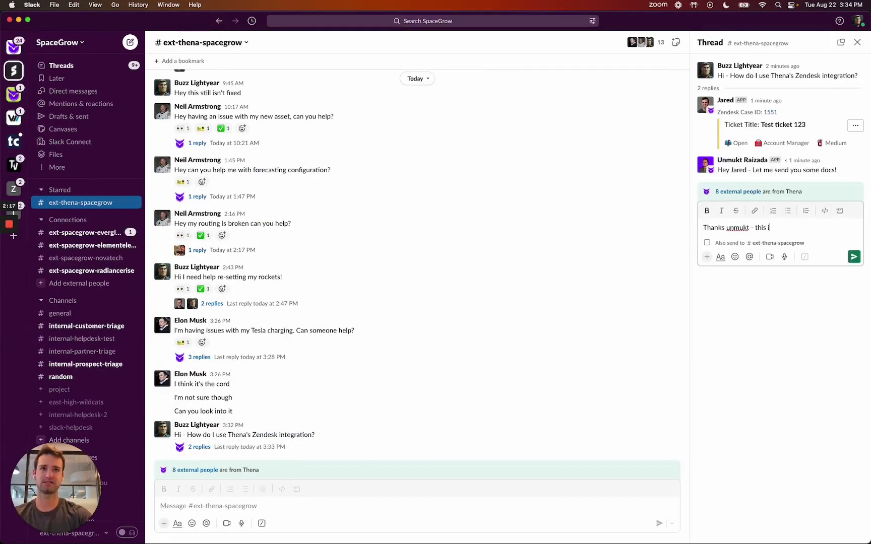
text(s what I needed!)
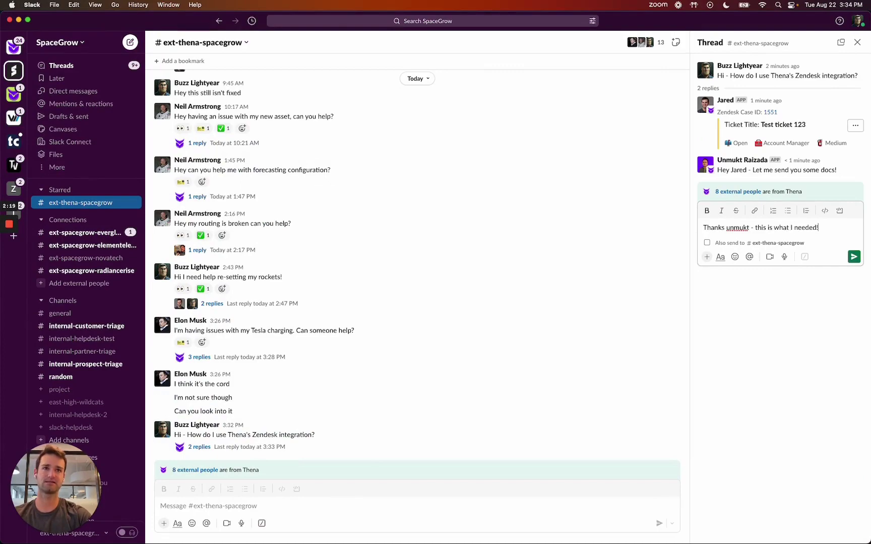
key(Return)
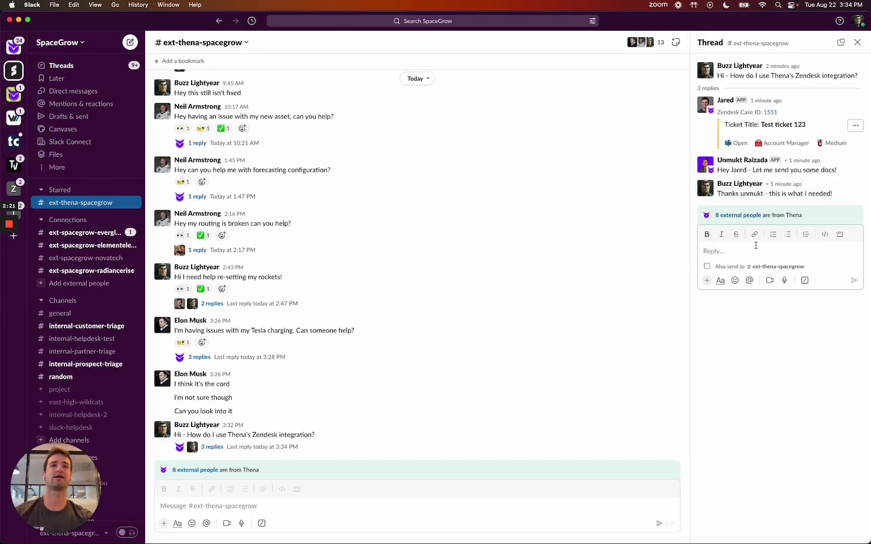
key(ctrl+Up)
click(556, 211)
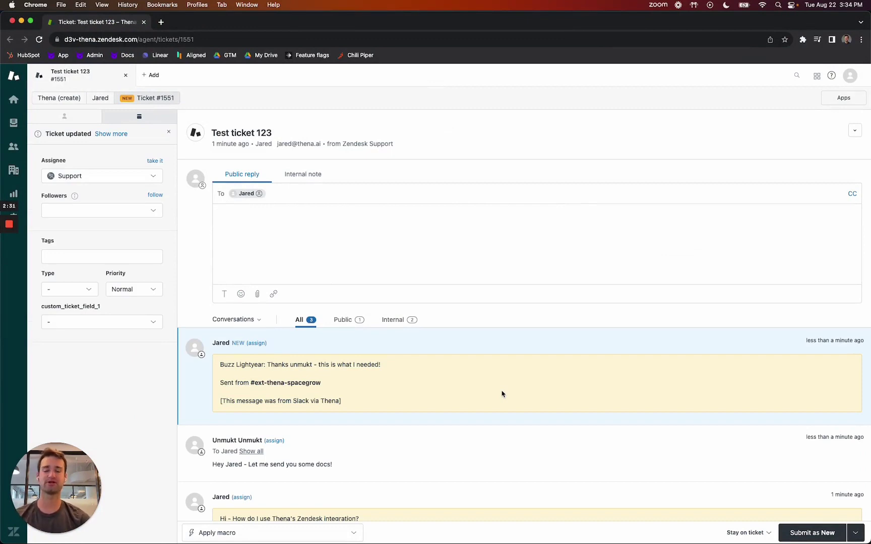
Submit ticket #1551 as Solved and switch back to Slack.
click(856, 532)
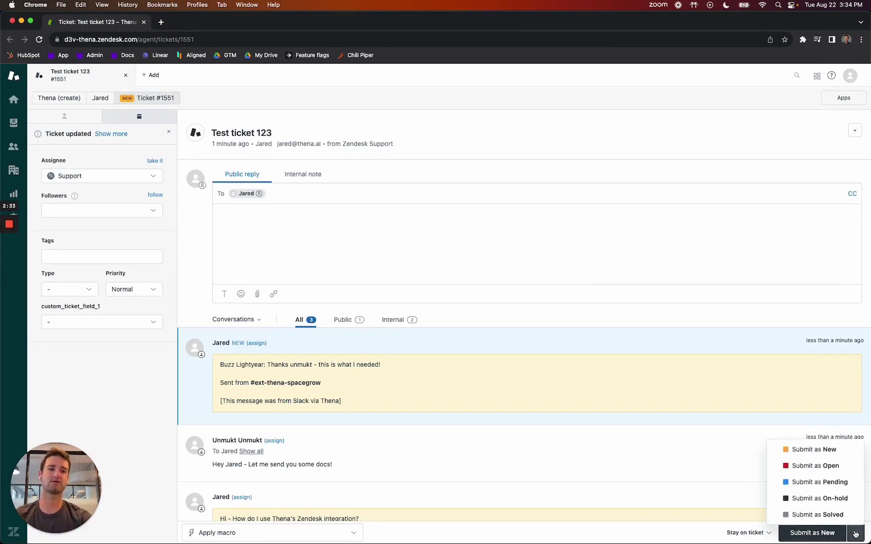
click(817, 511)
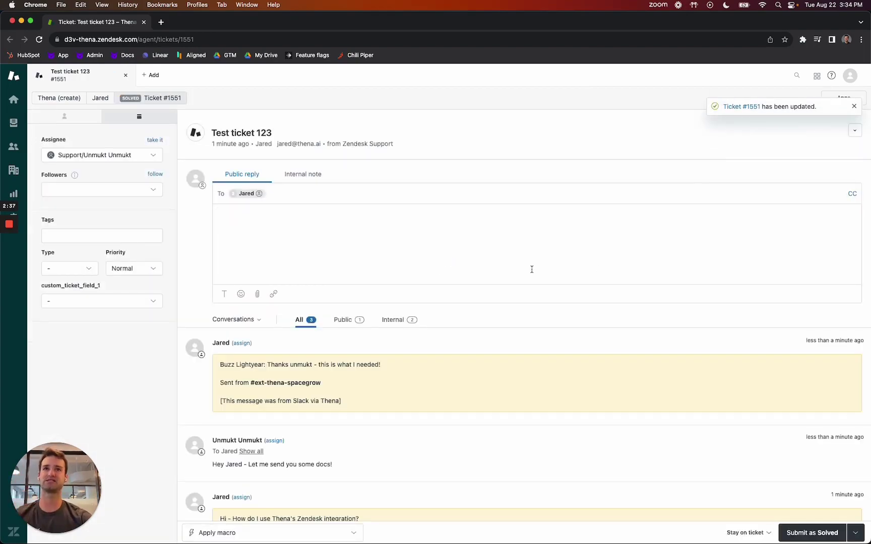
key(ctrl+Up)
Bring Slack forward to see the thread's ticket-closed message and star rating request.
click(602, 175)
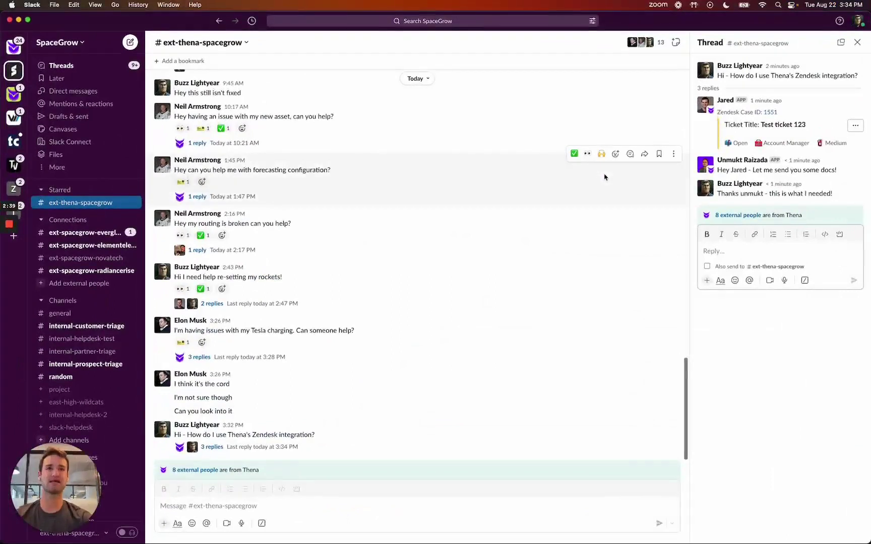